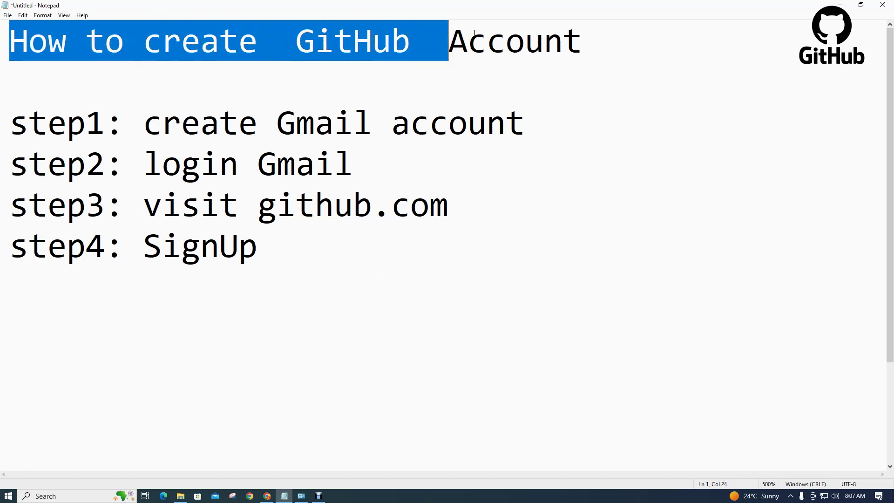
# Check the Notepad outline's first two steps, 'create Gmail account' and 'login Gmail', against the Gmail inbox.
pyautogui.moveTo(475, 34); pyautogui.dragTo(583, 39)
pyautogui.moveTo(525, 123); pyautogui.dragTo(151, 114)
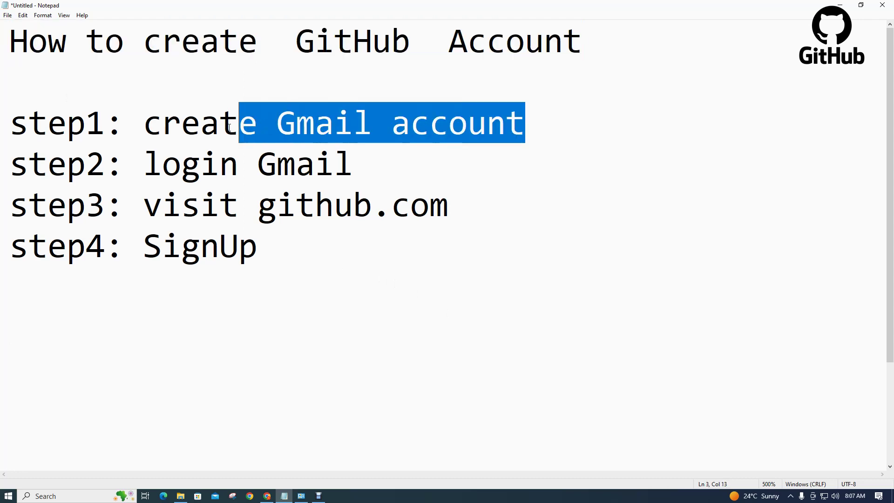
pyautogui.click(267, 497)
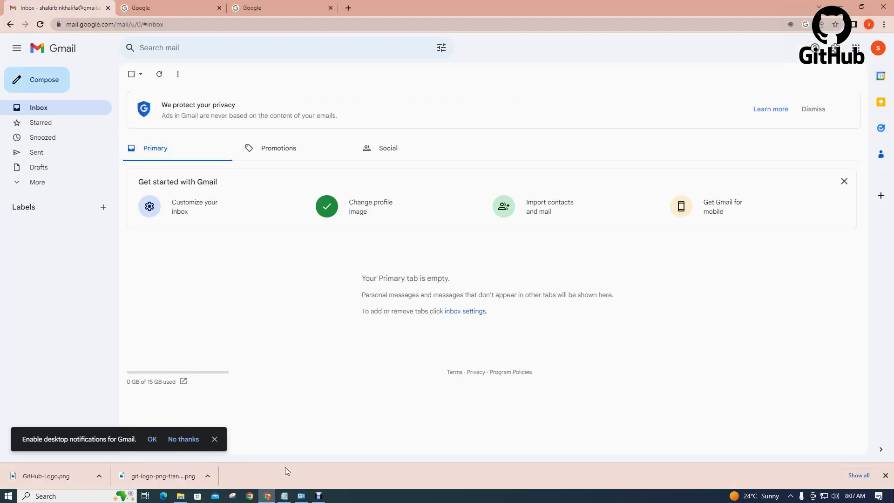
pyautogui.click(282, 498)
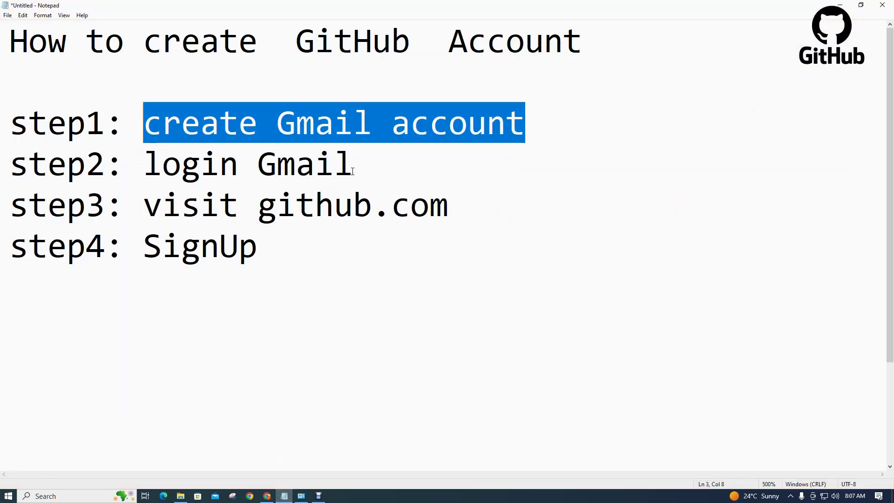
pyautogui.moveTo(353, 171); pyautogui.dragTo(175, 164)
pyautogui.click(266, 497)
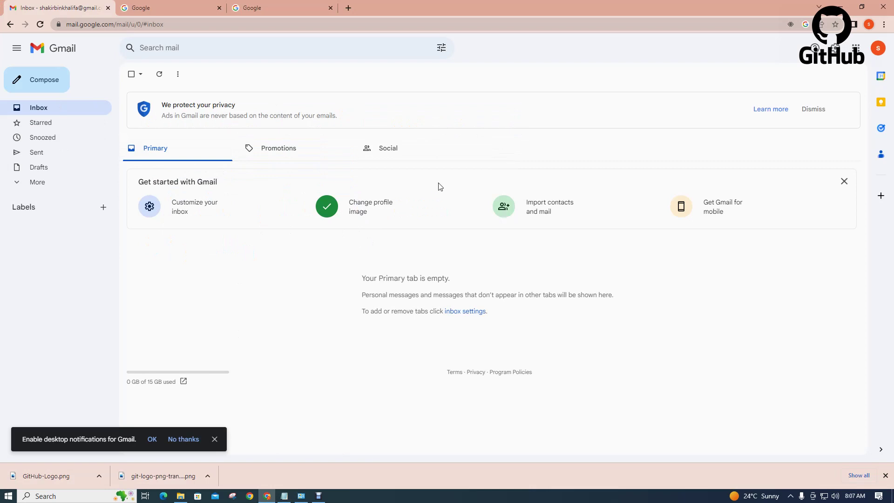
pyautogui.click(283, 498)
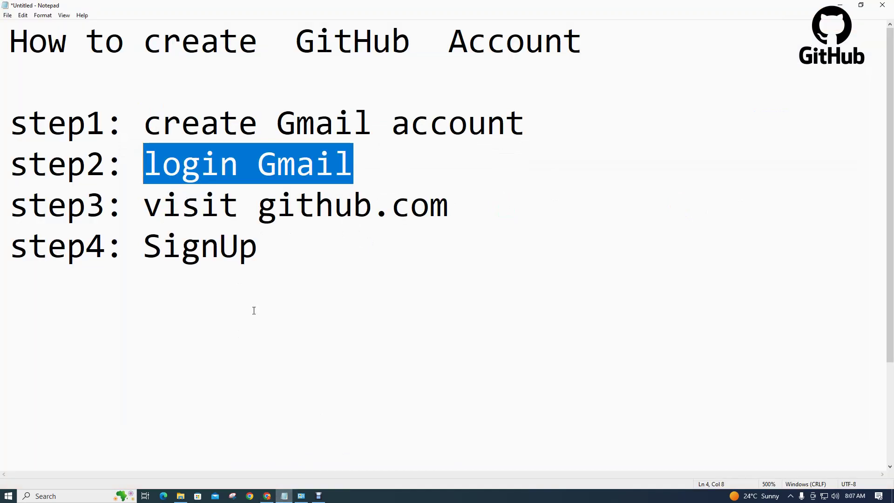
# Search Google for 'github' and open the official GitHub homepage from the results.
pyautogui.moveTo(452, 207); pyautogui.dragTo(259, 207)
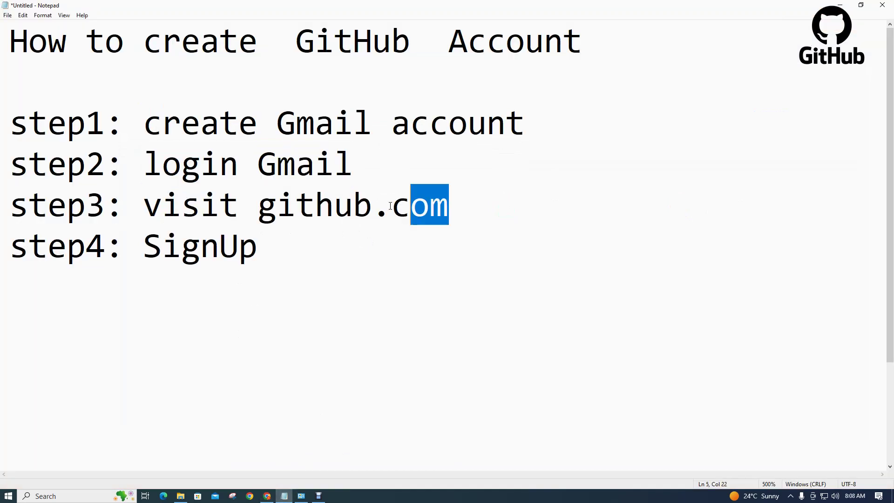
pyautogui.click(266, 497)
pyautogui.click(176, 5)
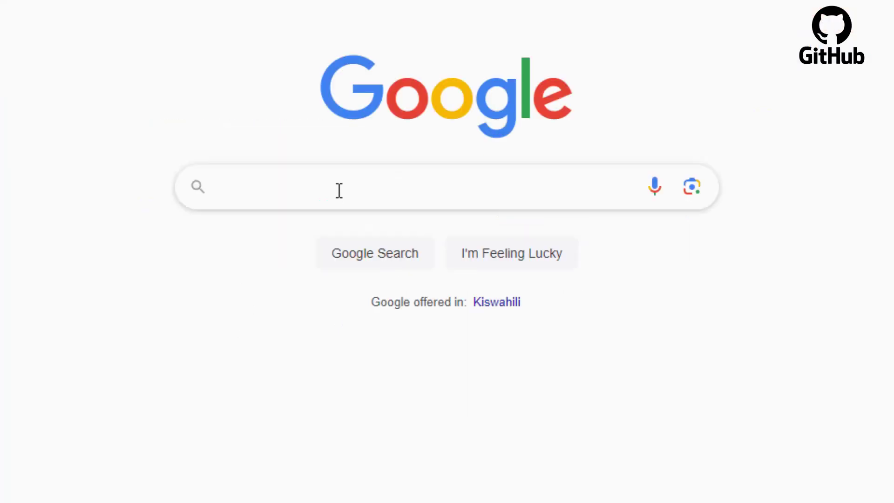
pyautogui.write('git')
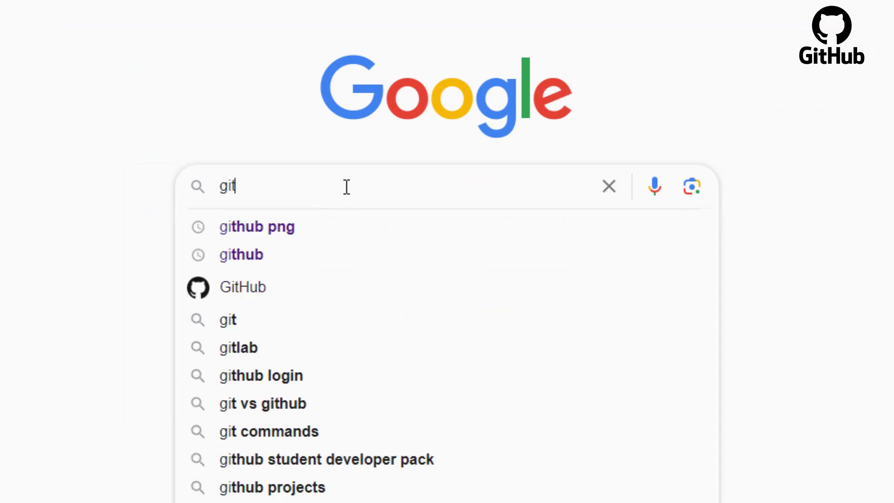
pyautogui.click(286, 256)
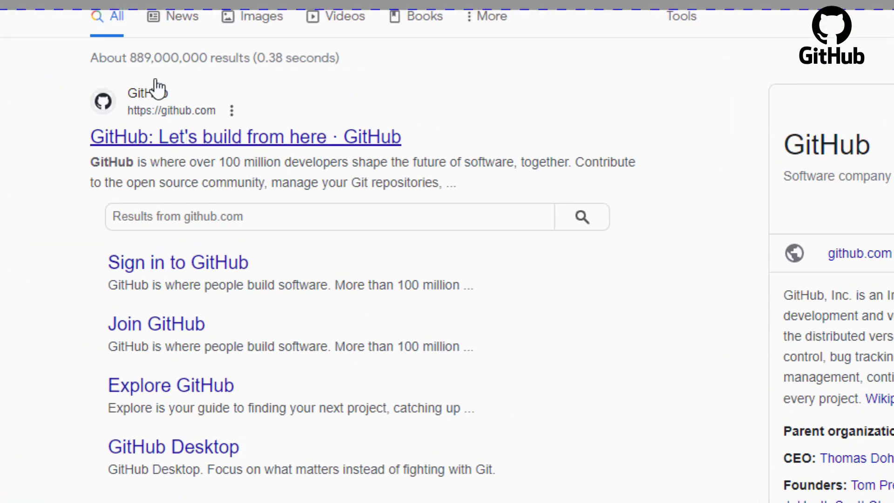
pyautogui.click(162, 201)
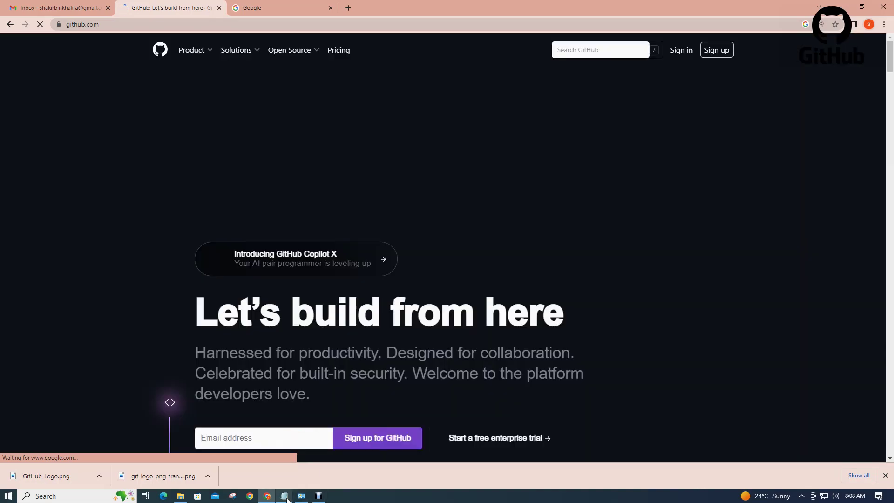
pyautogui.click(284, 496)
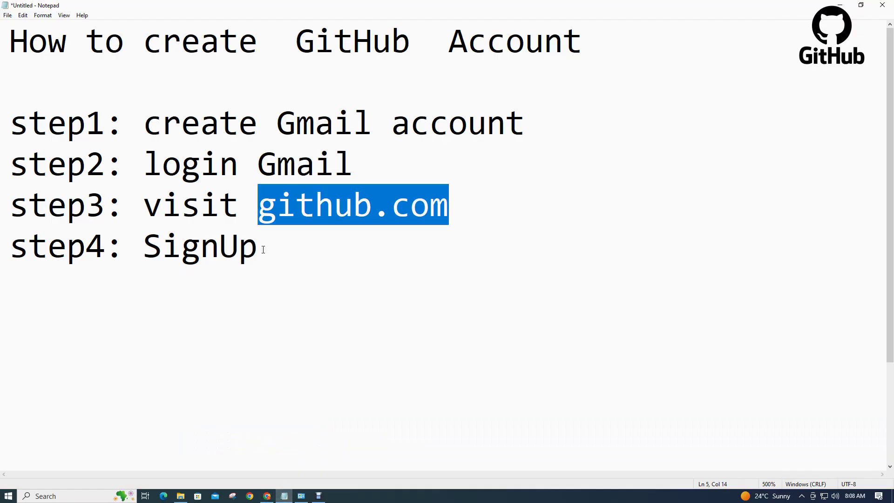
# Mark step 4 'SignUp' in the outline, then open GitHub's Sign up page.
pyautogui.moveTo(263, 250); pyautogui.dragTo(152, 250)
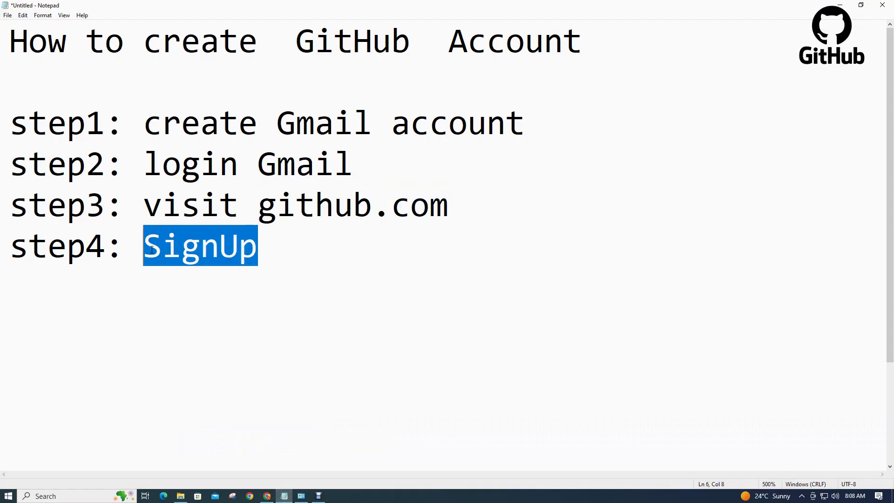
pyautogui.click(266, 496)
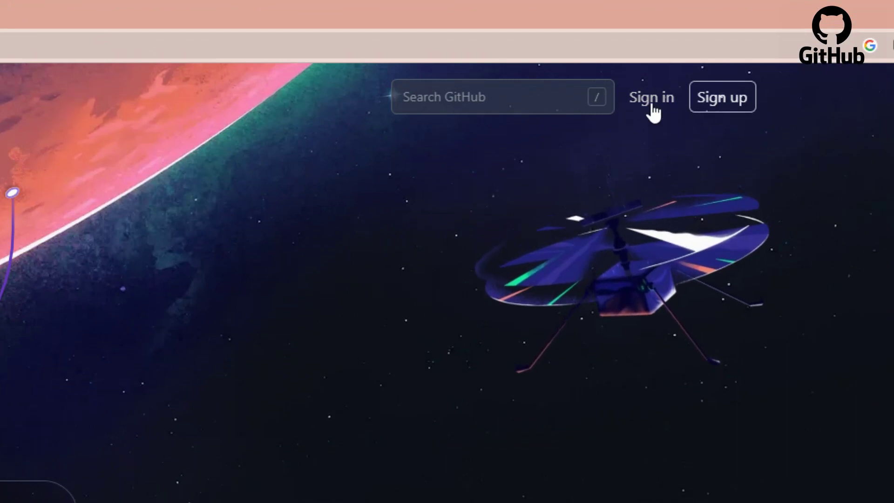
pyautogui.click(719, 103)
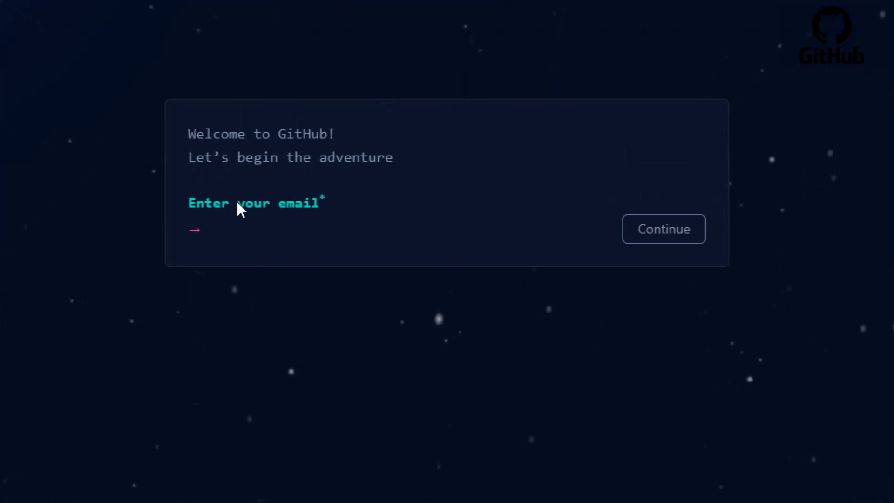
# Copy the signed-in account's email address from the Gmail profile panel.
pyautogui.click(251, 231)
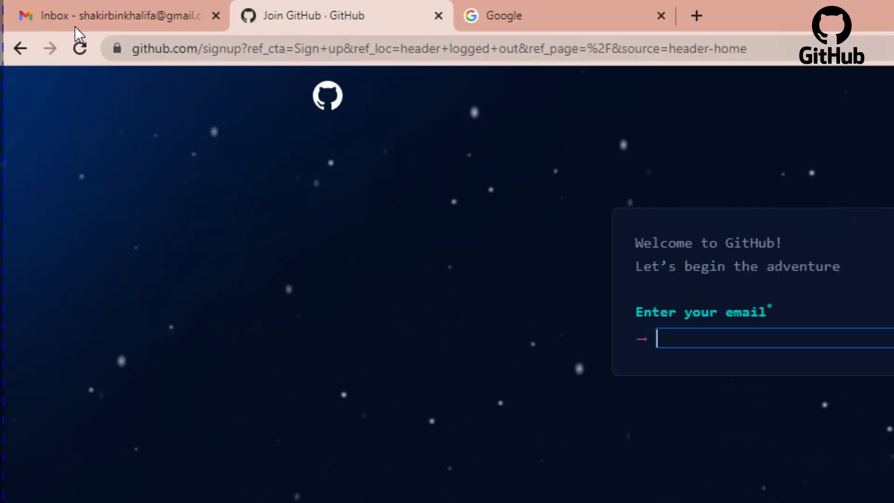
pyautogui.click(62, 4)
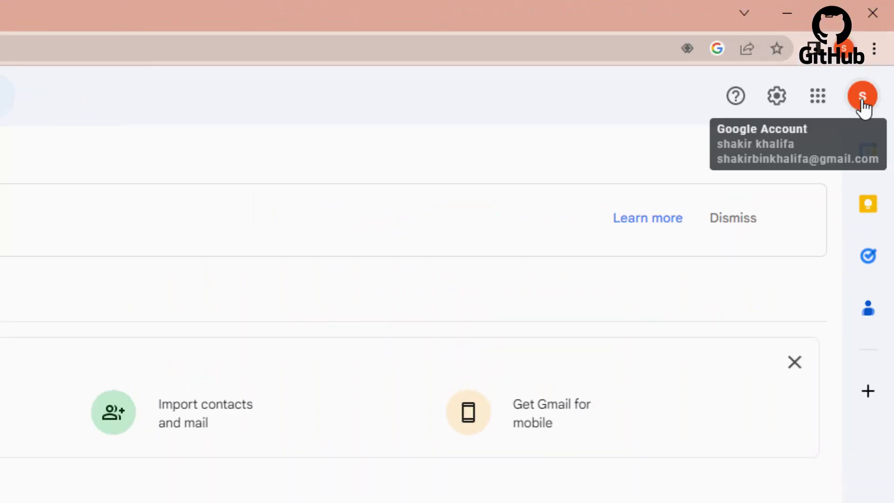
pyautogui.click(862, 98)
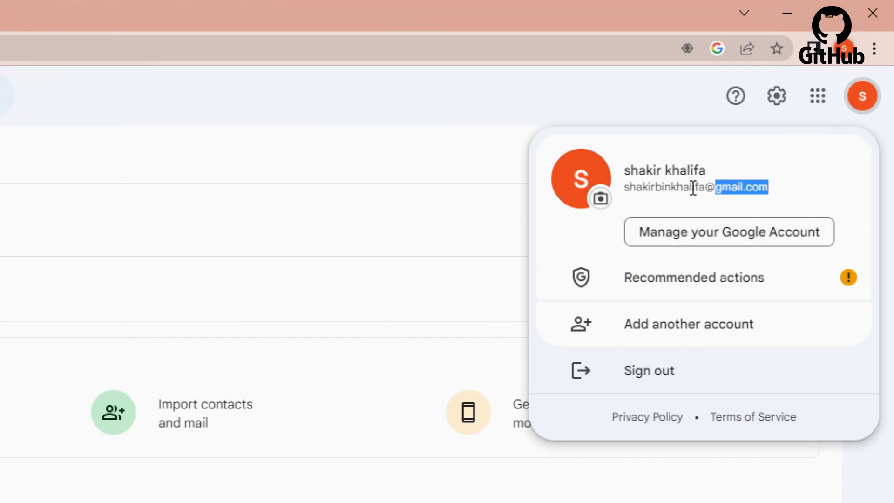
pyautogui.rightClick(634, 189)
pyautogui.click(634, 202)
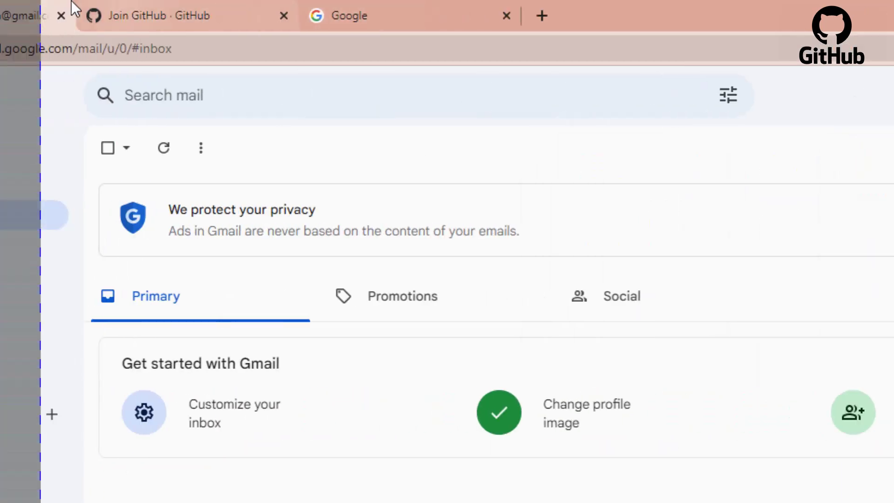
# Enter the Gmail address and a password on GitHub's sign-up form to reach the username field.
pyautogui.click(310, 2)
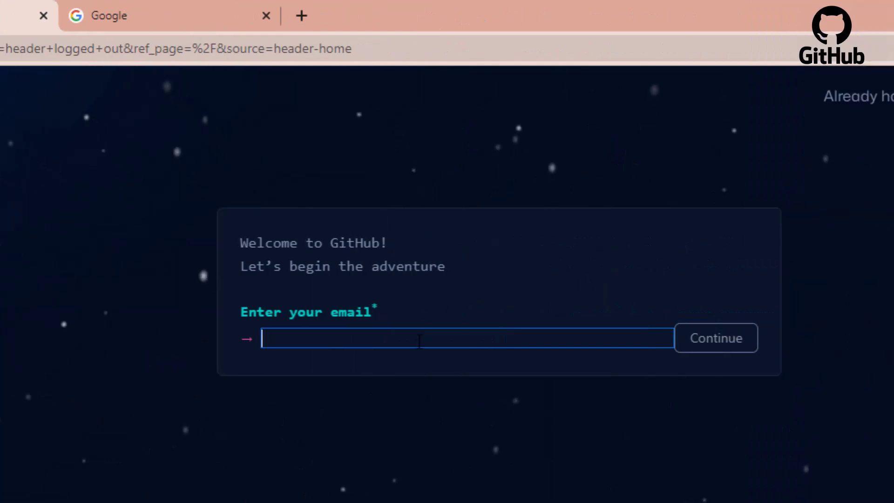
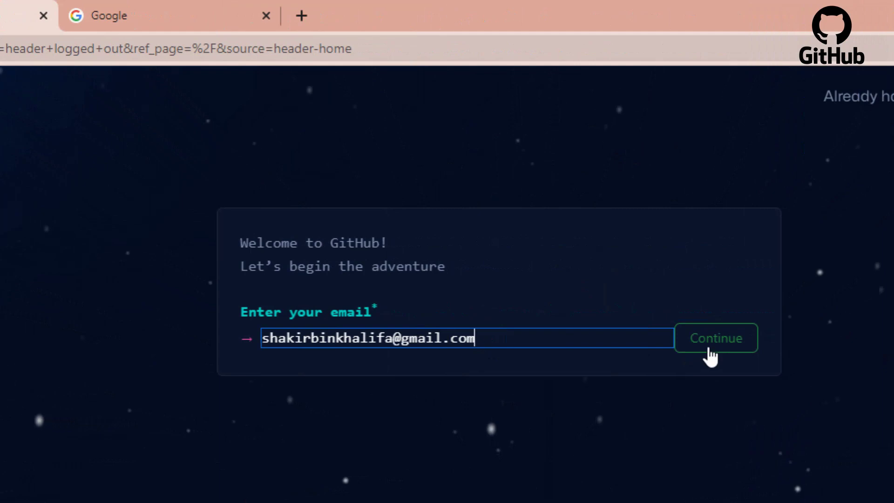
pyautogui.click(711, 358)
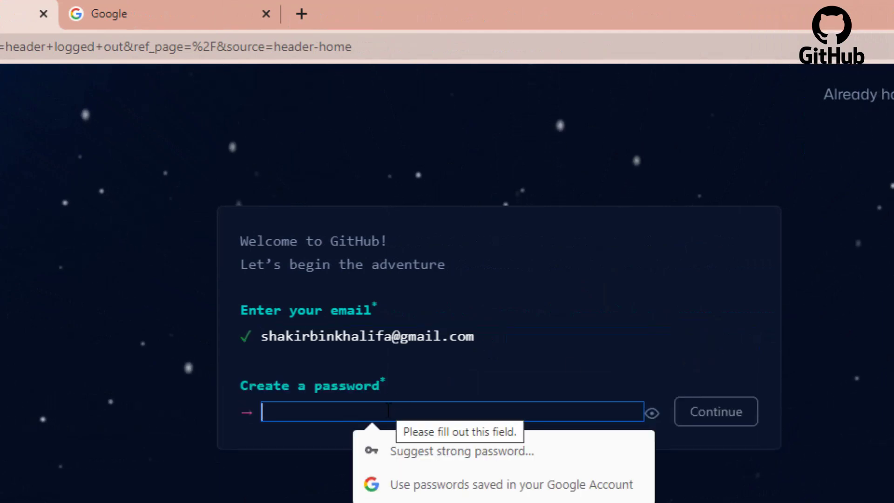
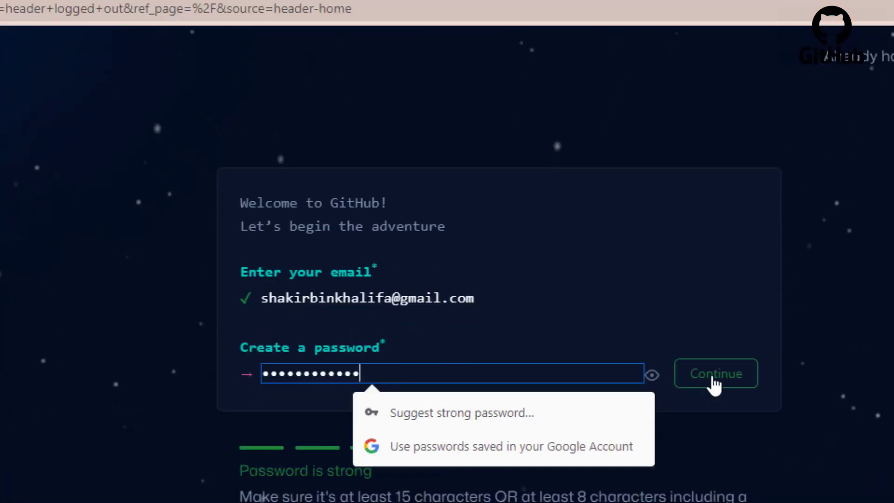
pyautogui.click(714, 385)
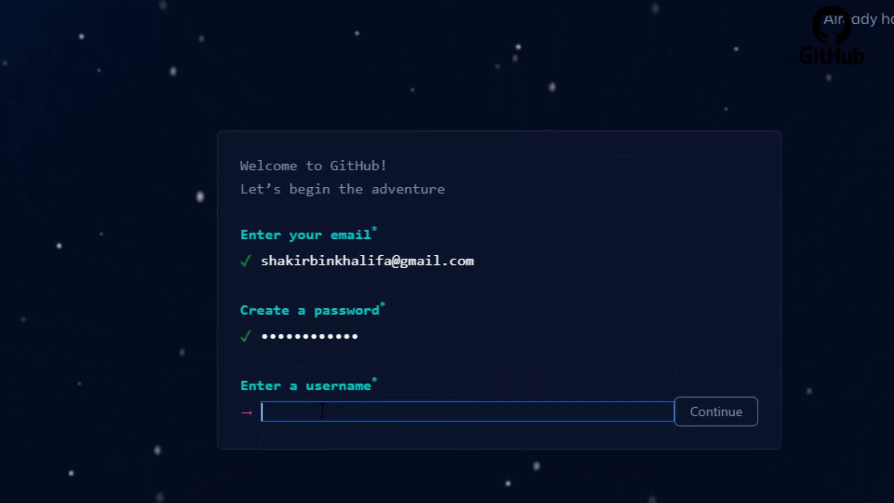
# Enter a username, remove its underscore so GitHub accepts it, and continue.
pyautogui.write('shakir_said')
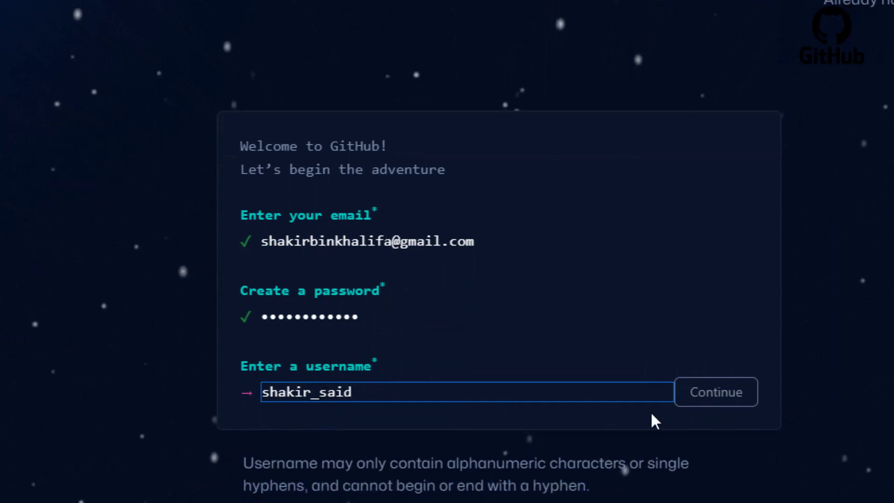
pyautogui.scroll(-1, 652, 419)
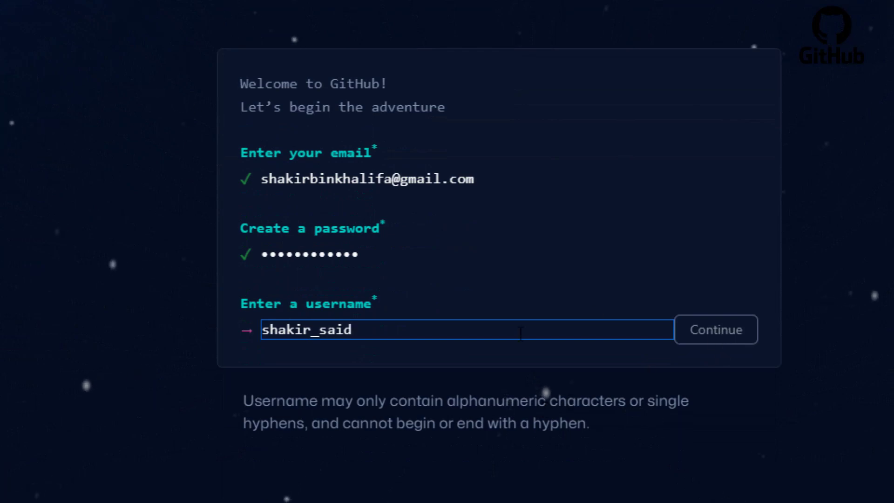
pyautogui.click(436, 216)
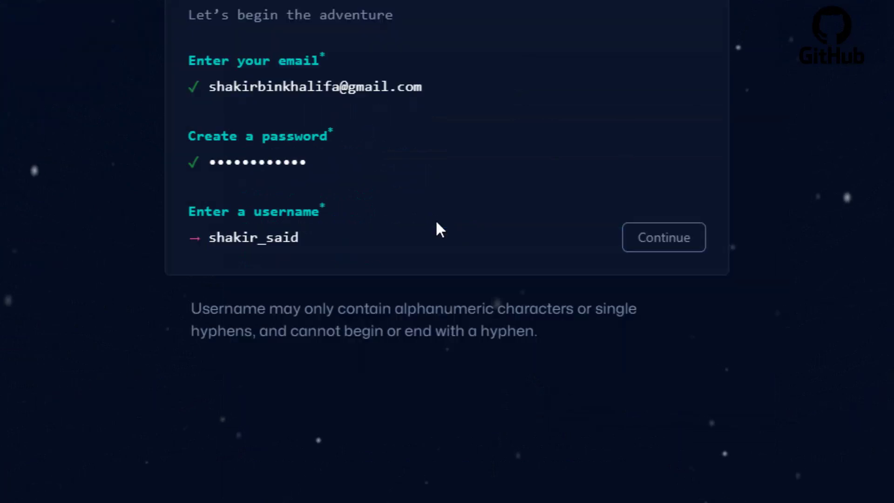
pyautogui.scroll(2, 260, 108)
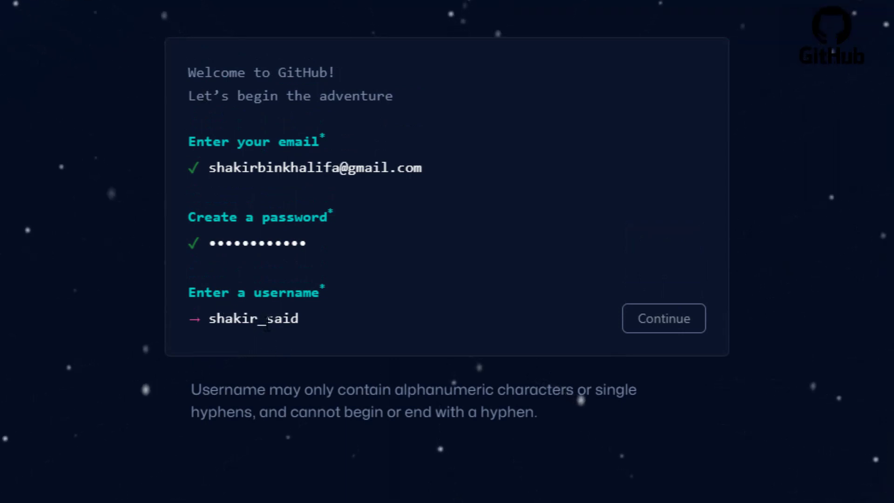
pyautogui.click(266, 320)
pyautogui.press('BackSpace')
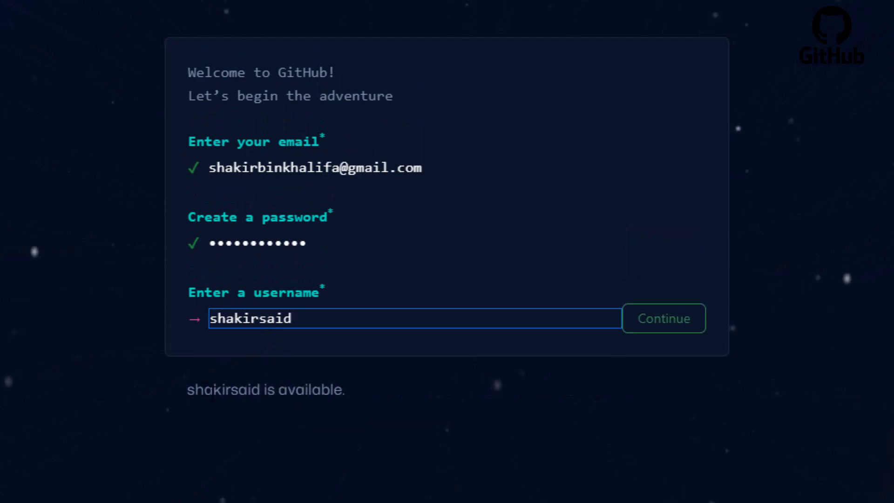
pyautogui.click(663, 321)
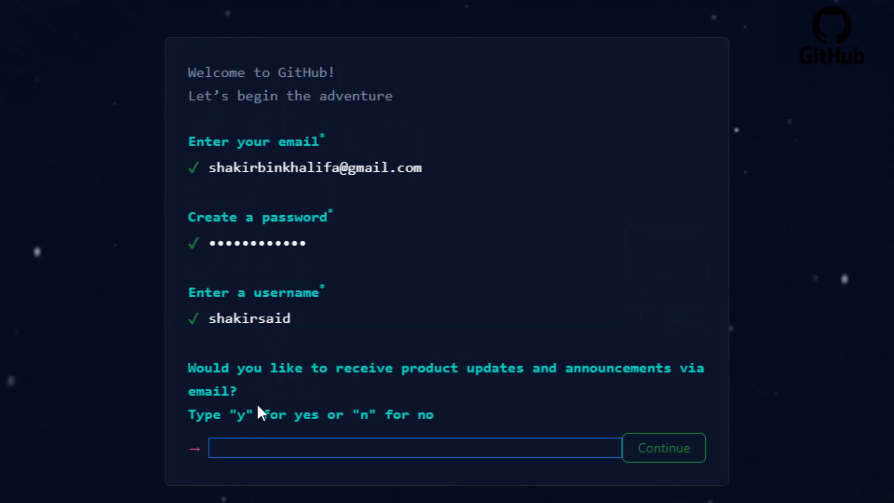
# Answer 'n' to receiving product update emails and continue to the verification puzzle.
pyautogui.scroll(-1, 258, 410)
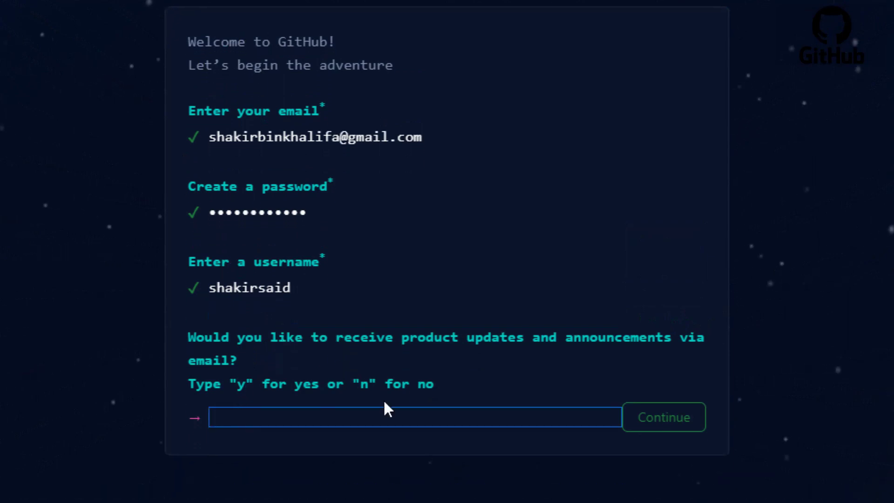
pyautogui.scroll(-1, 326, 401)
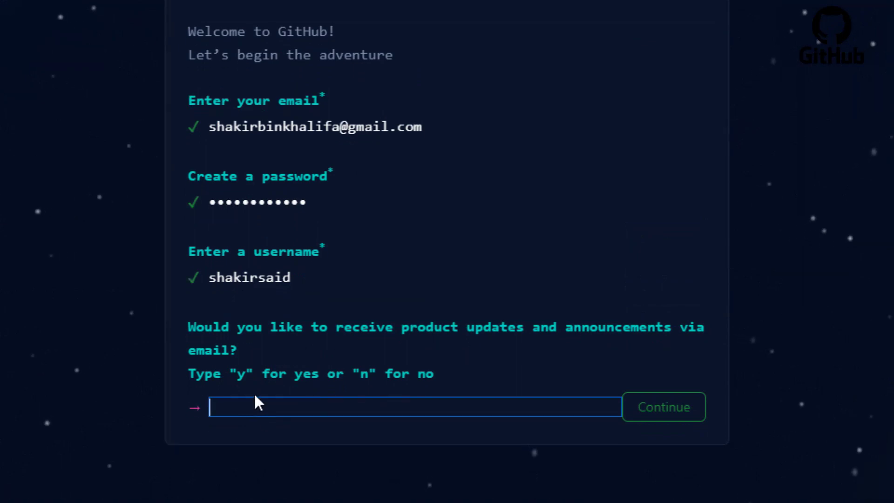
pyautogui.write('n')
pyautogui.scroll(-1, 667, 414)
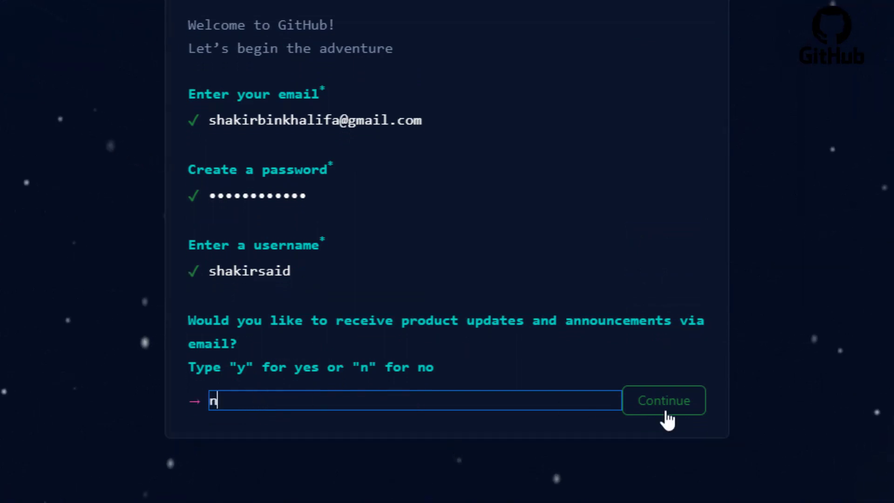
pyautogui.click(666, 413)
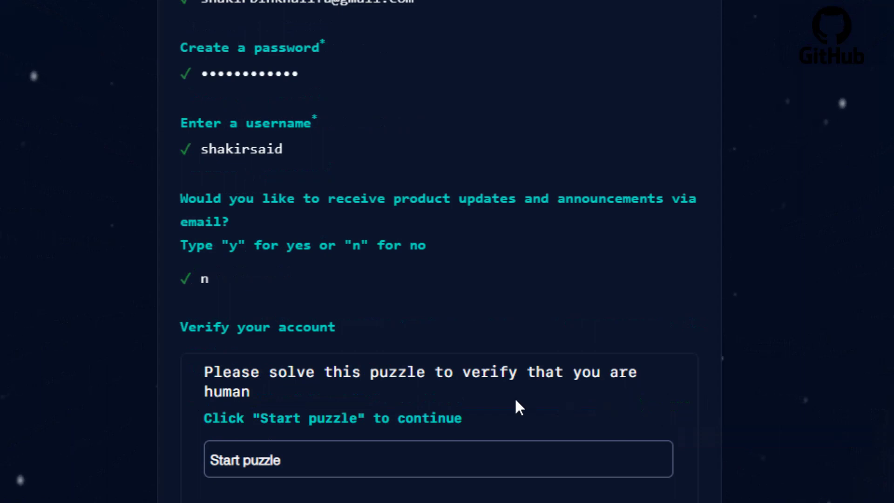
pyautogui.scroll(-1, 480, 403)
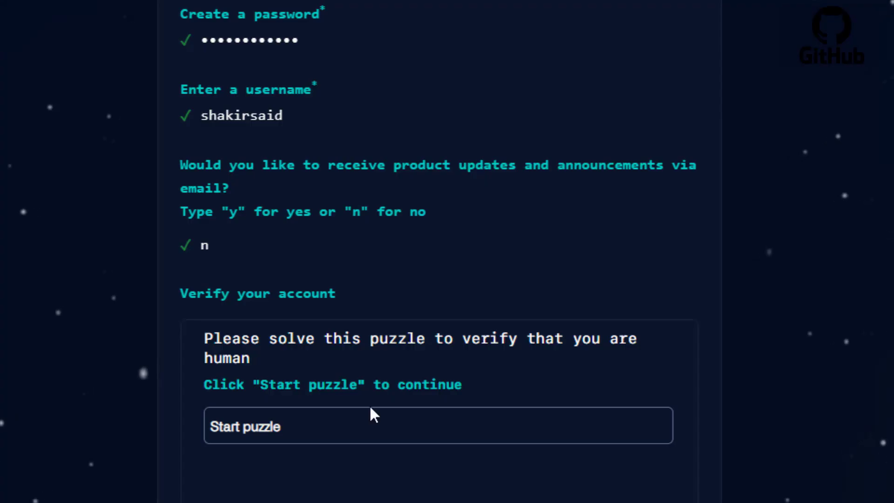
pyautogui.scroll(-2, 373, 414)
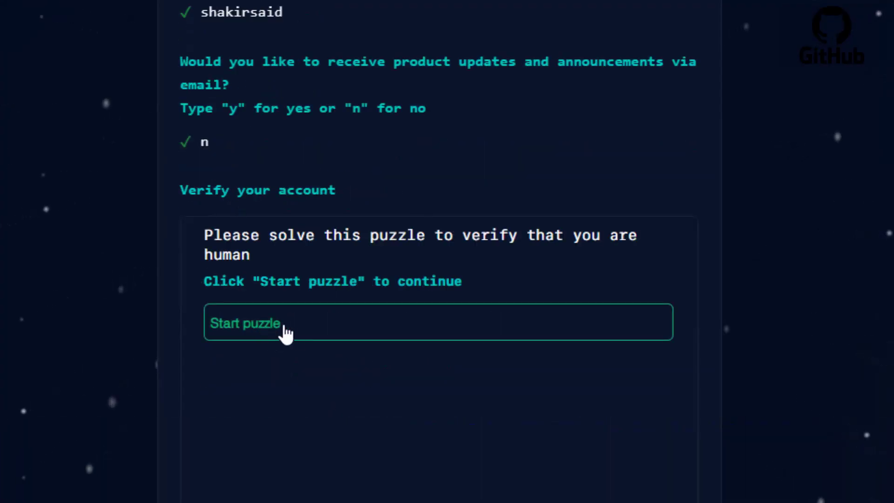
# Solve the verification puzzle by picking the two-identical-objects square in each of four rounds.
pyautogui.click(285, 328)
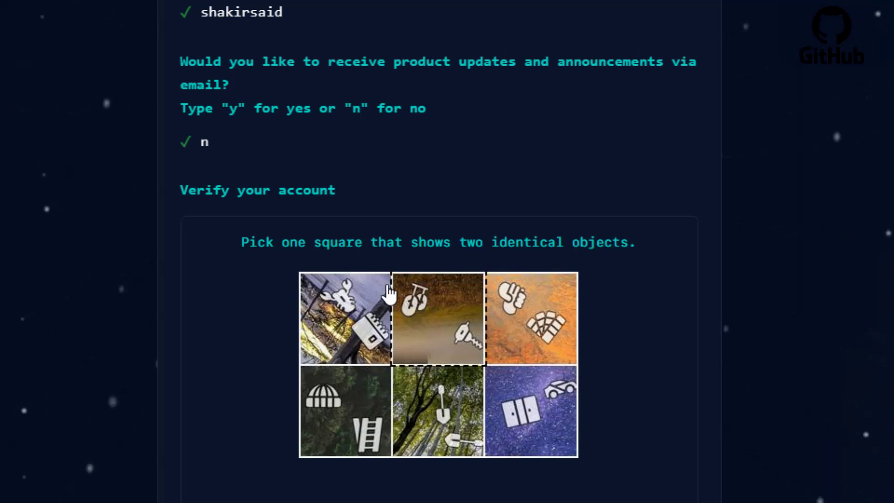
pyautogui.scroll(-1, 392, 395)
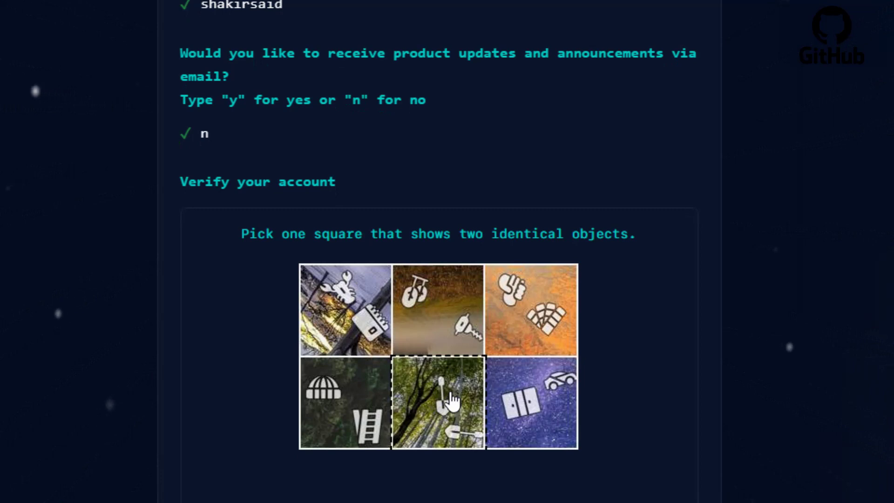
pyautogui.click(451, 401)
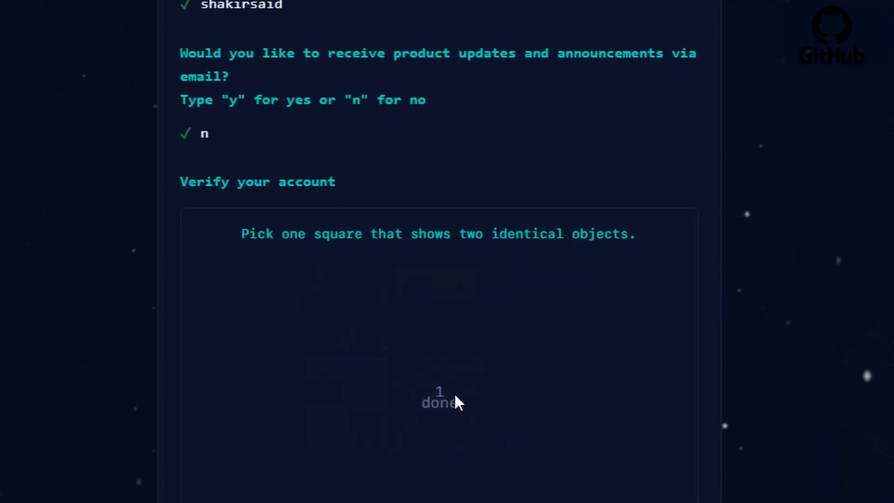
pyautogui.scroll(-1, 455, 396)
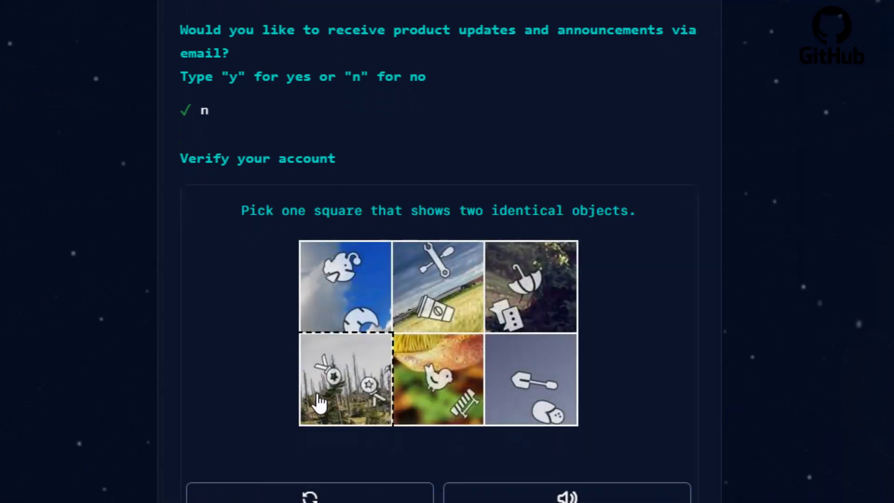
pyautogui.scroll(-1, 368, 417)
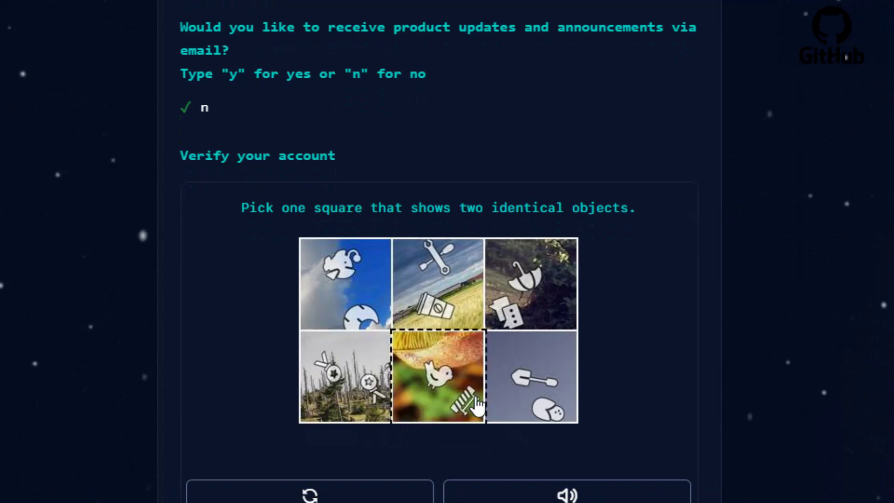
pyautogui.click(340, 365)
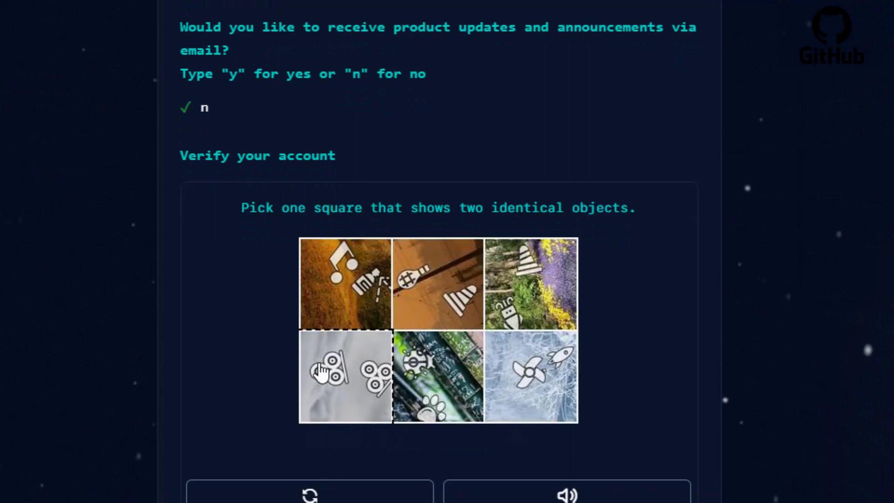
pyautogui.click(350, 385)
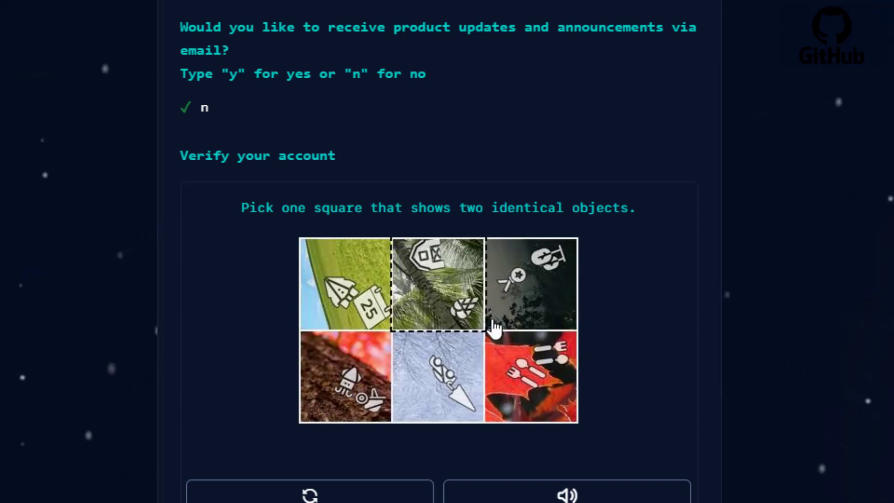
pyautogui.scroll(-1, 376, 419)
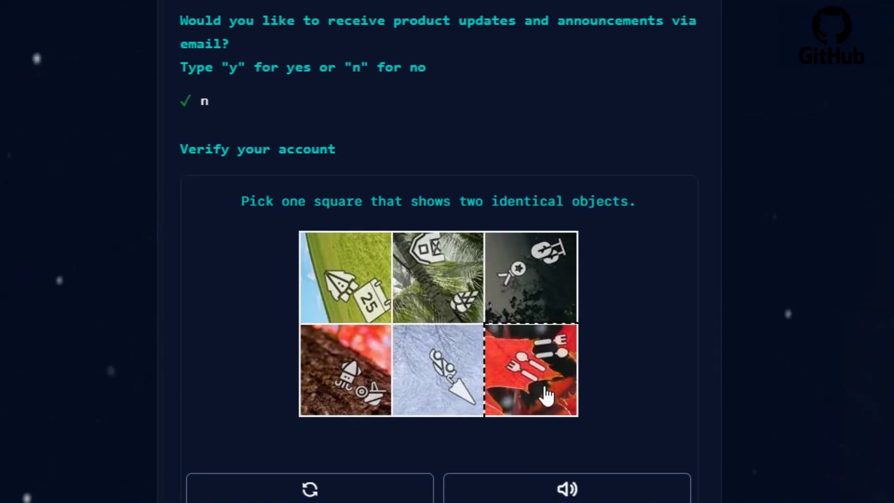
pyautogui.click(557, 375)
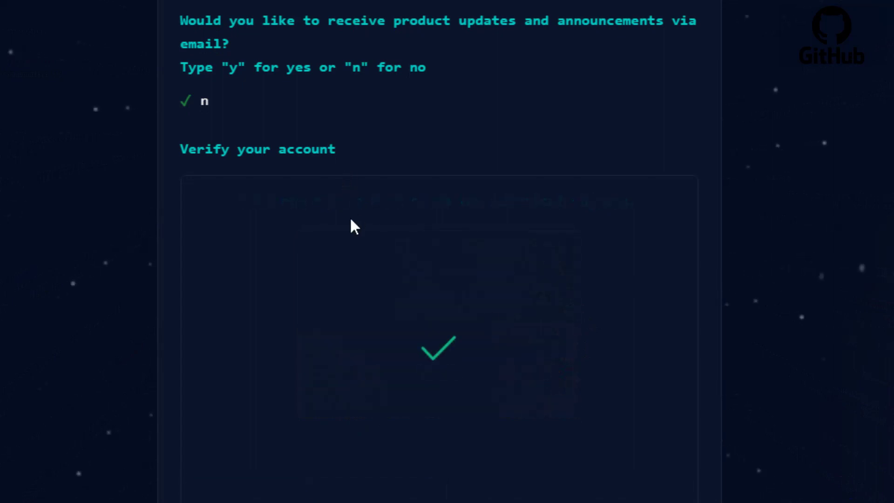
pyautogui.scroll(-1, 279, 157)
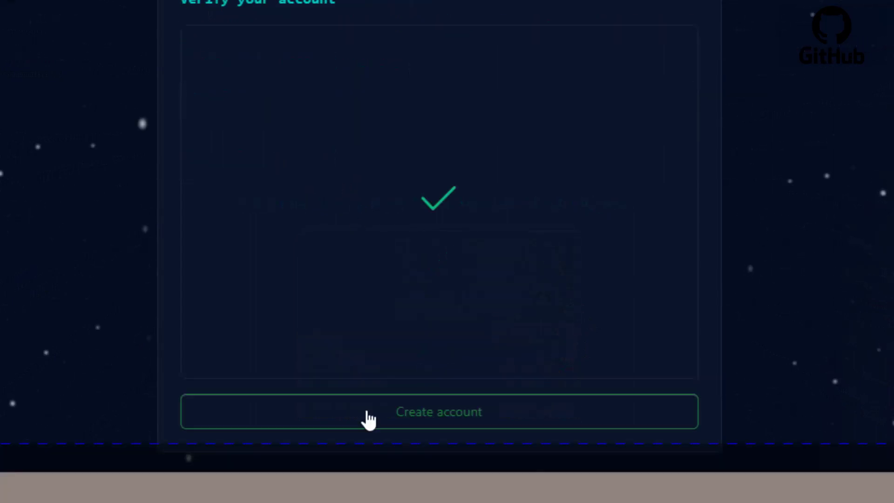
# Create the account and dismiss Chrome's save-password prompt.
pyautogui.click(365, 411)
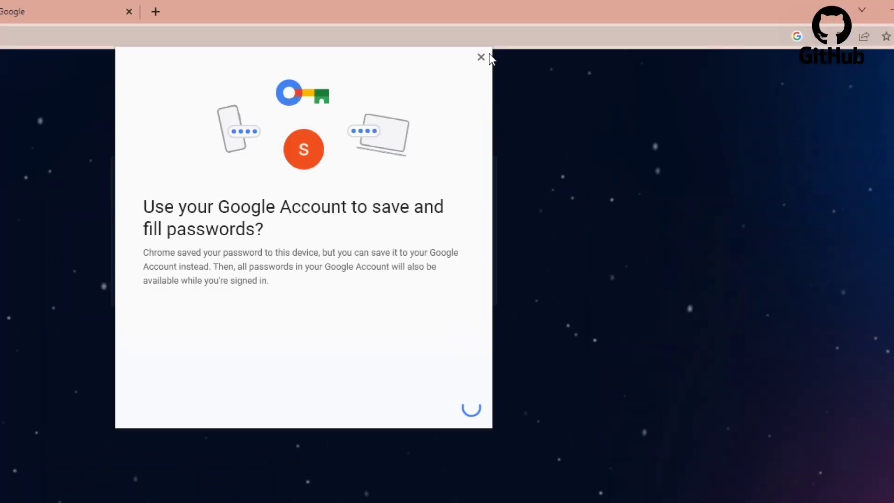
pyautogui.click(481, 57)
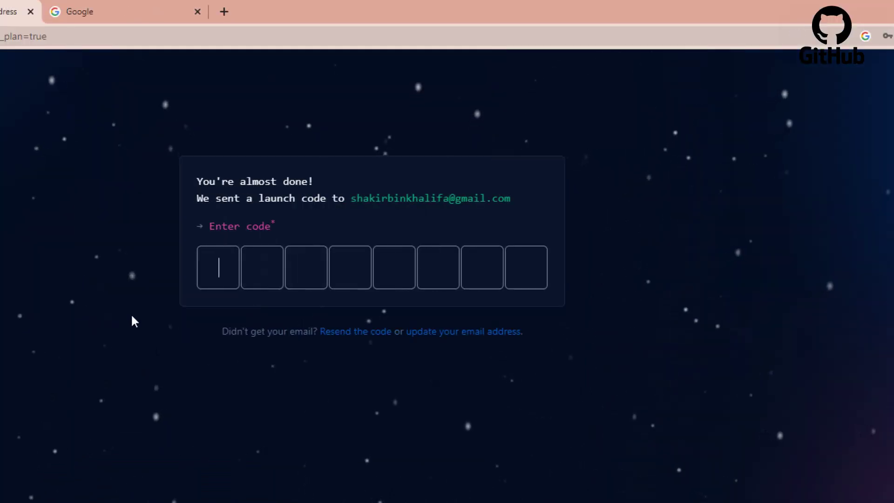
# Copy the code from the 'Your GitHub launch code' email and return to the code boxes.
pyautogui.click(36, 6)
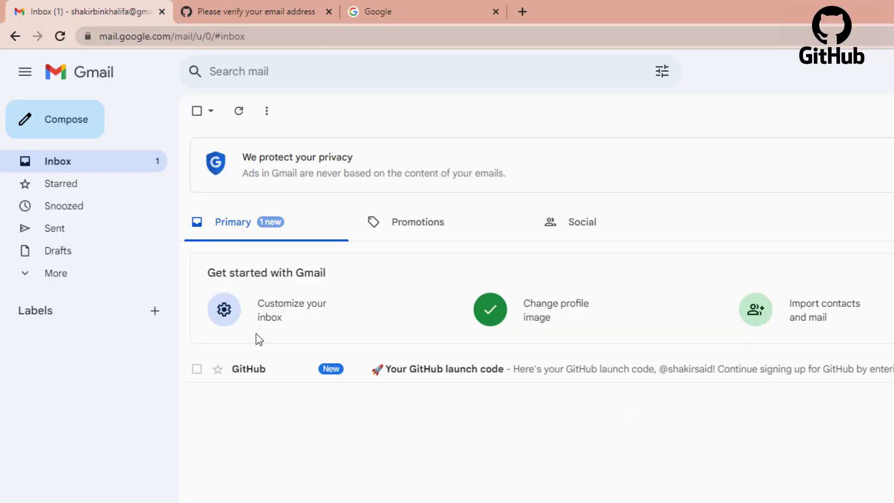
pyautogui.click(469, 379)
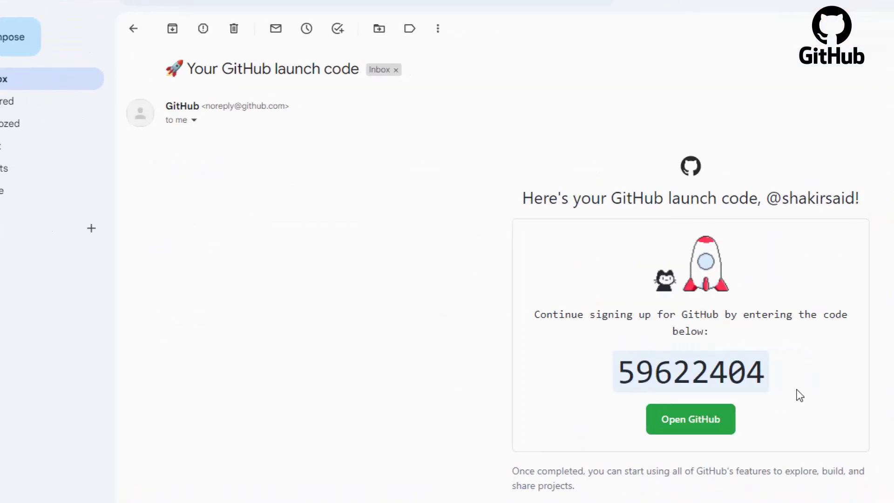
pyautogui.moveTo(763, 371); pyautogui.dragTo(620, 350)
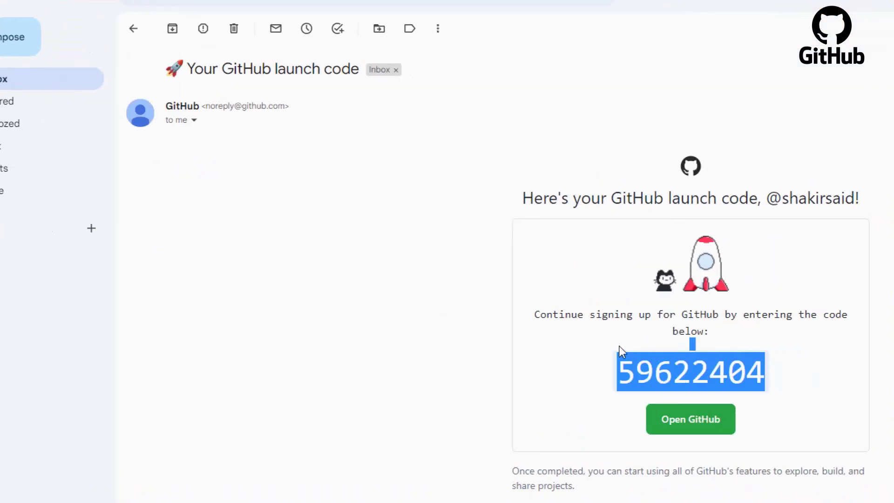
pyautogui.rightClick(638, 374)
pyautogui.click(654, 386)
pyautogui.click(198, 7)
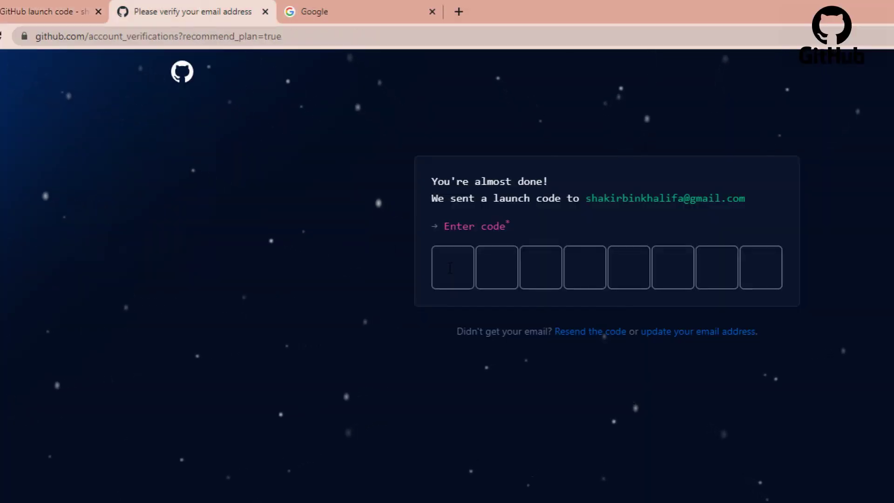
pyautogui.click(449, 268)
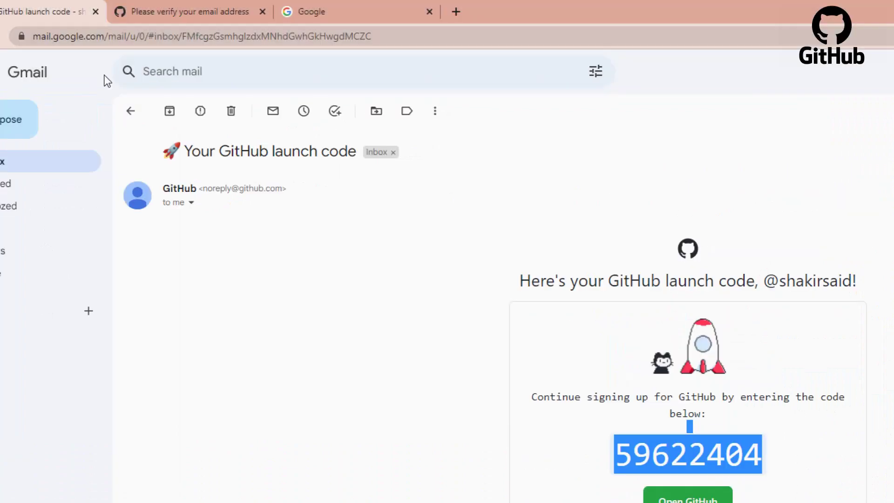
# Type the launch code into GitHub's code boxes, rechecking the email for the remaining digits.
pyautogui.click(160, 7)
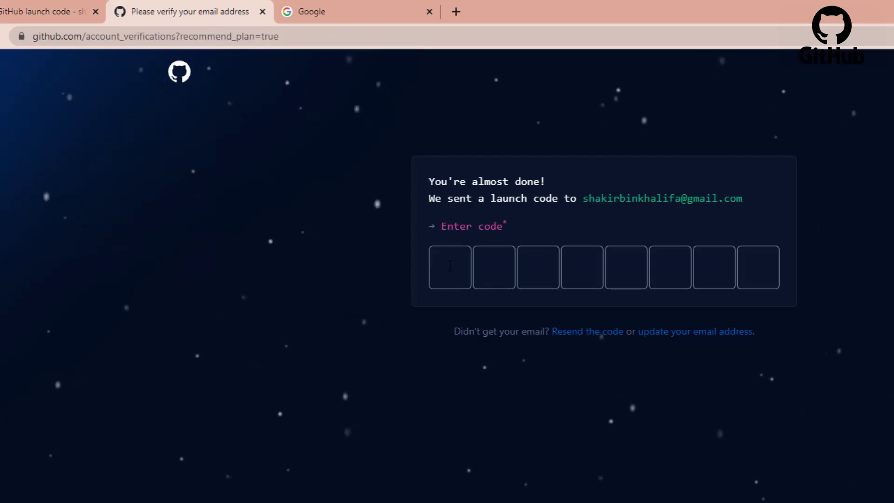
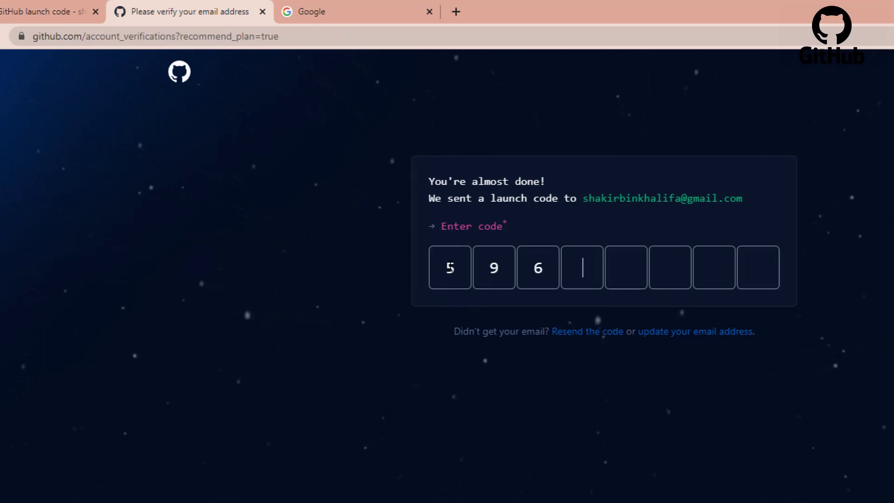
pyautogui.click(56, 11)
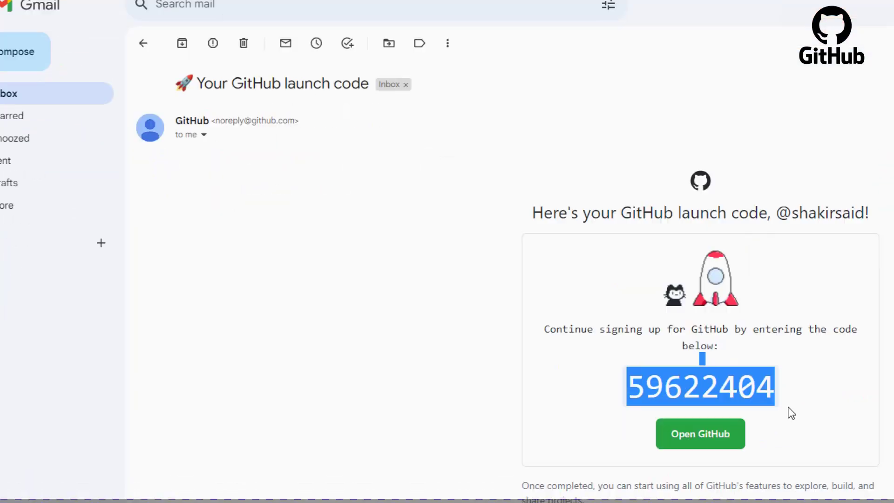
pyautogui.click(720, 385)
pyautogui.moveTo(711, 385); pyautogui.dragTo(755, 386)
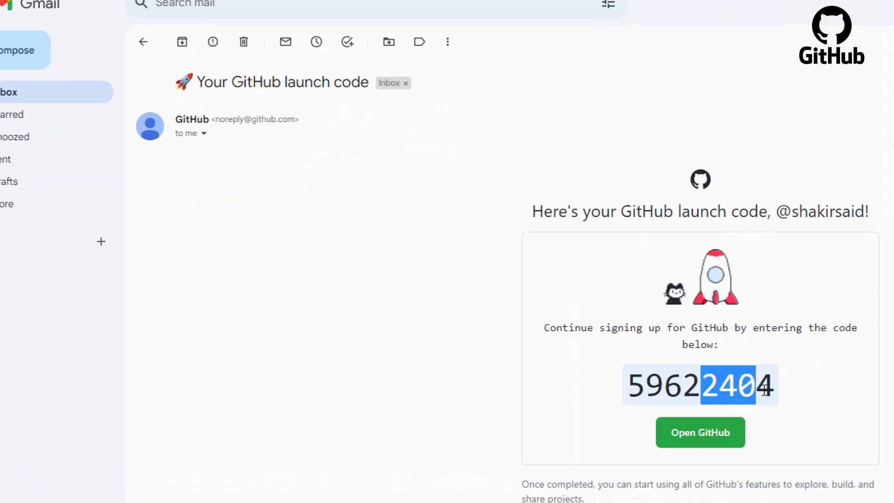
pyautogui.click(168, 13)
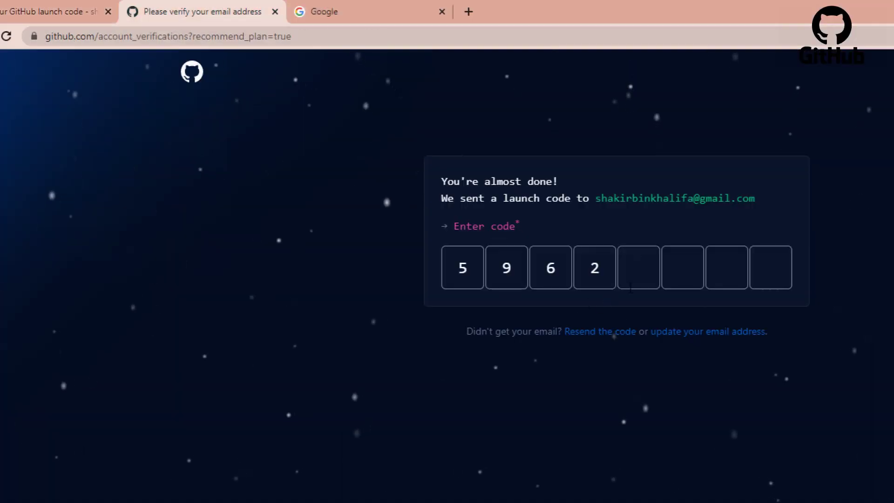
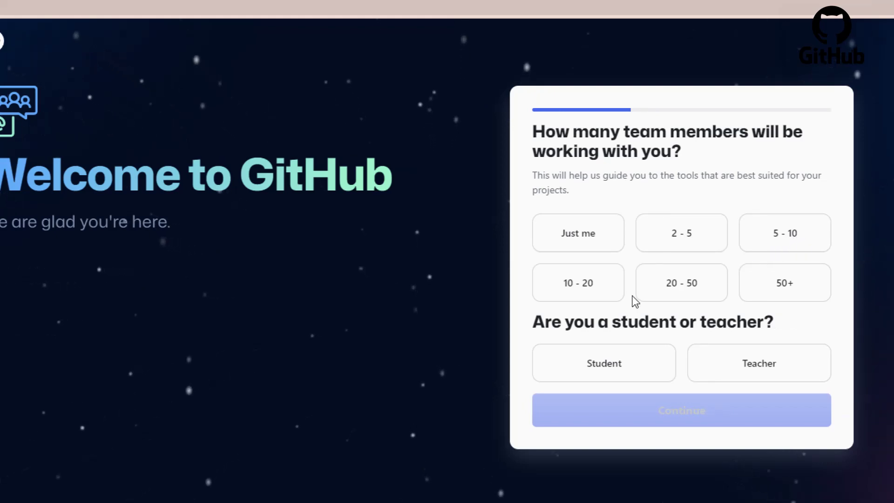
# Submit the survey with team size 10 - 20 and Student, resubmitting after the page failed to load.
pyautogui.click(601, 291)
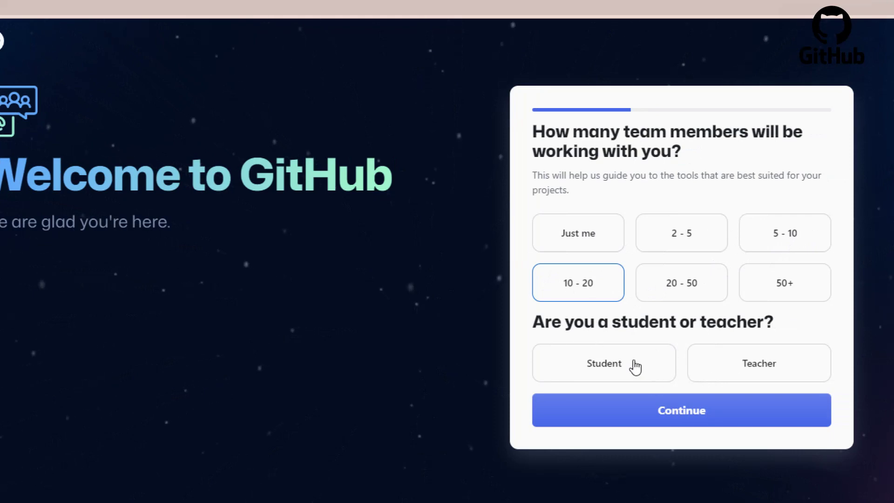
pyautogui.click(616, 359)
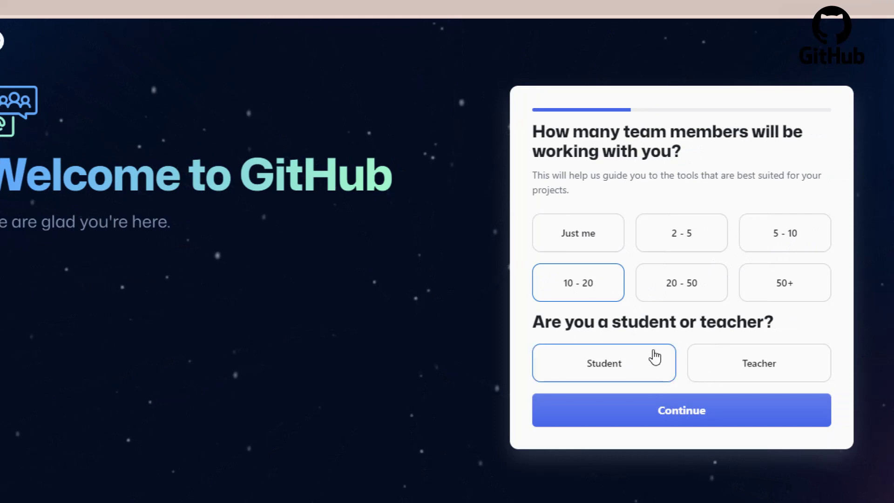
pyautogui.click(642, 414)
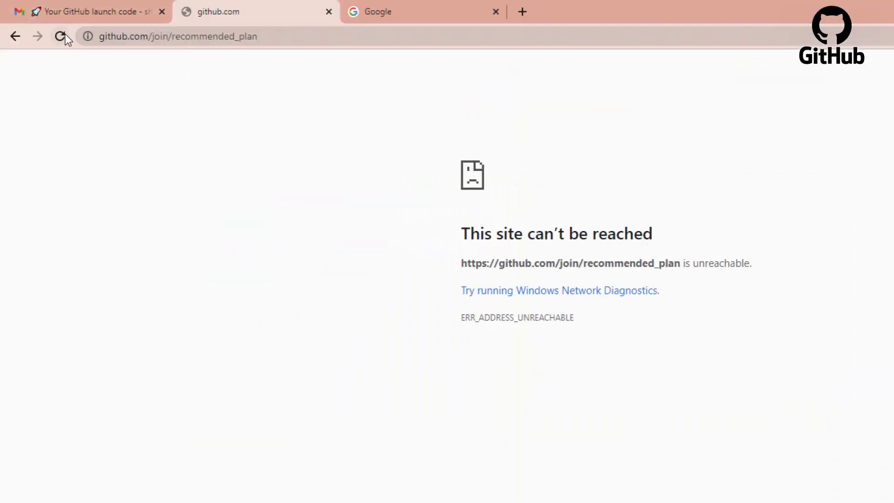
pyautogui.click(62, 36)
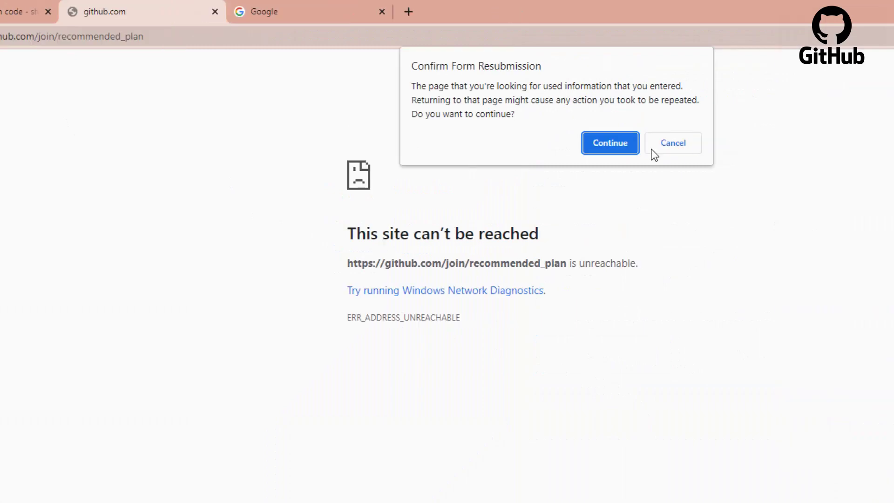
pyautogui.click(617, 138)
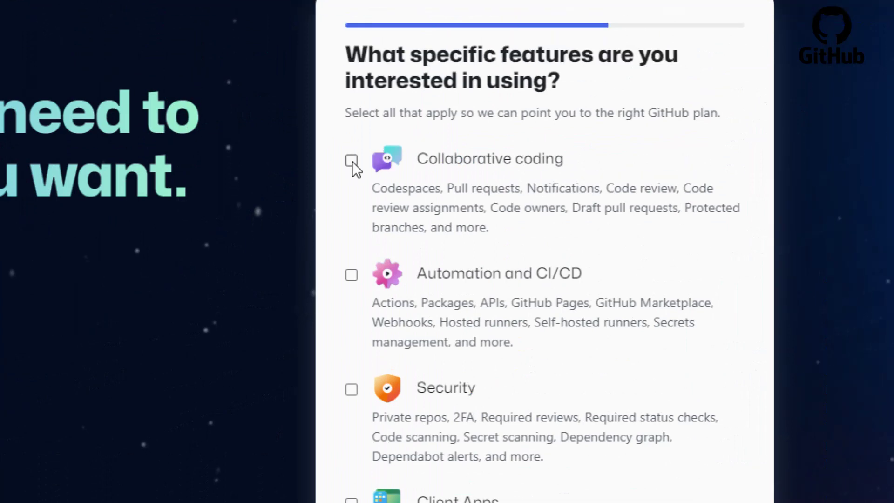
# Check the five features Collaborative coding, Automation and CI/CD, Client Apps, Project Management and Community, and continue.
pyautogui.click(352, 161)
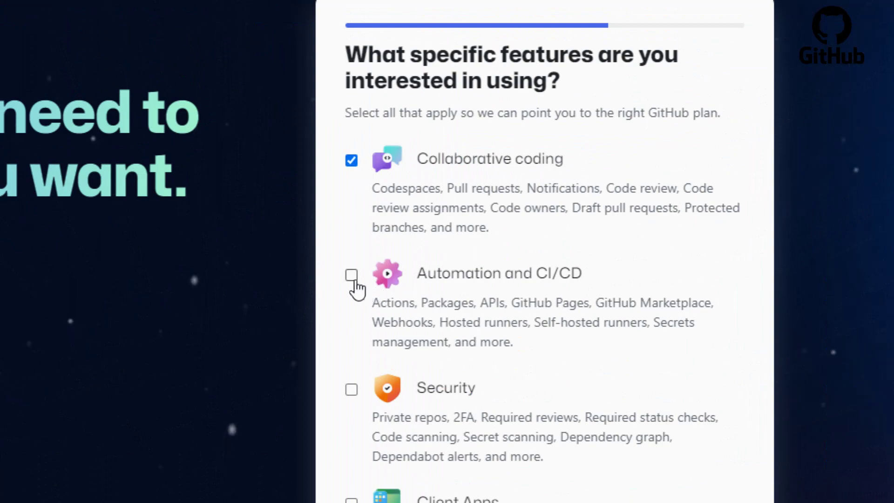
pyautogui.scroll(-5, 555, 419)
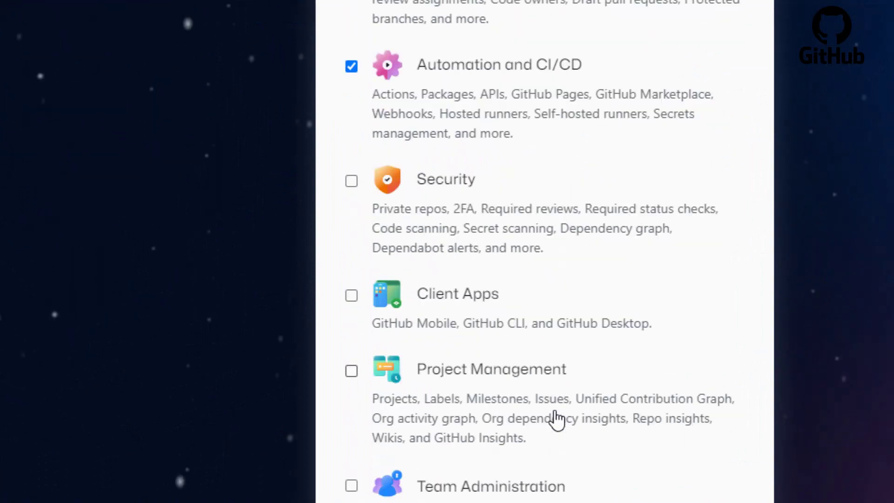
pyautogui.scroll(-4, 554, 419)
pyautogui.click(351, 115)
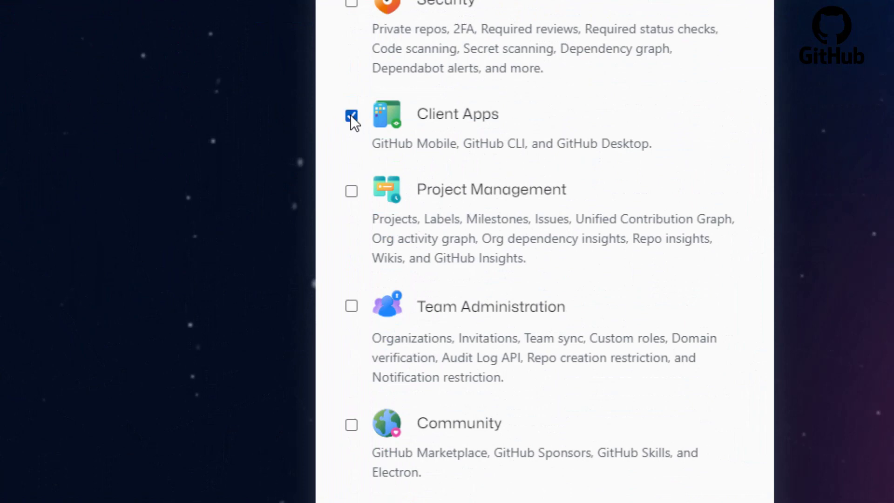
pyautogui.click(353, 191)
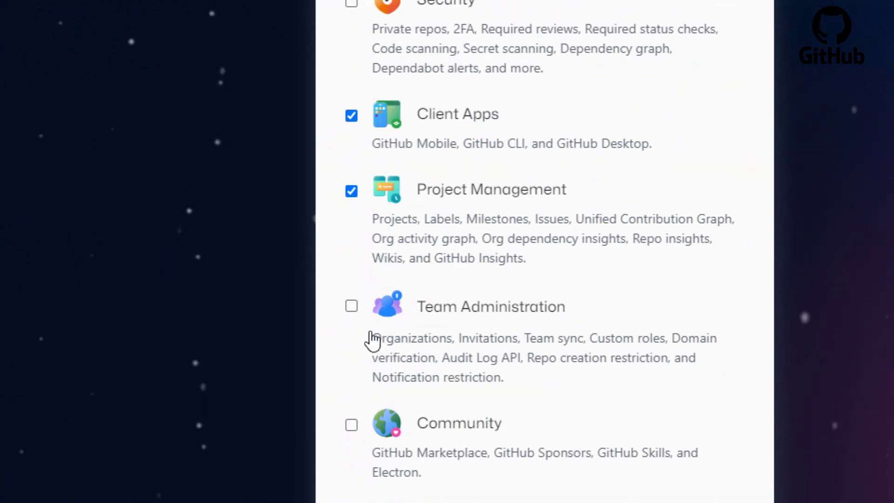
pyautogui.scroll(-1, 372, 425)
pyautogui.click(352, 412)
pyautogui.scroll(2, 419, 134)
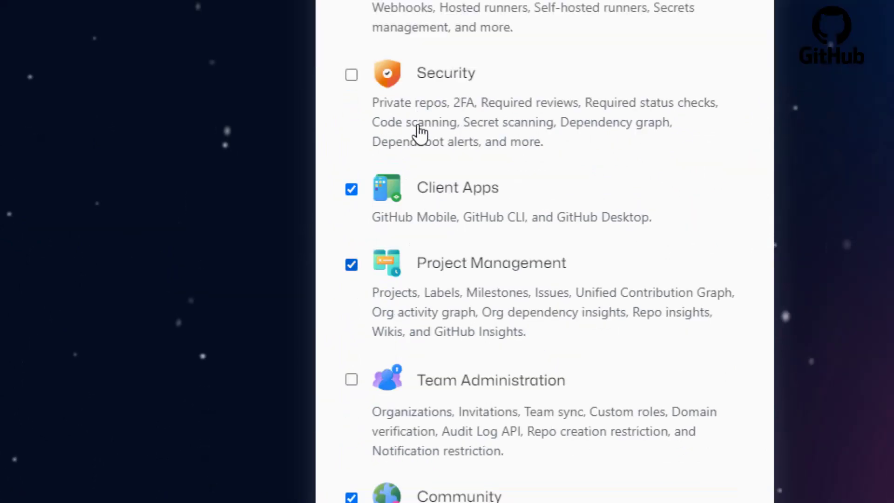
pyautogui.scroll(-3, 567, 453)
pyautogui.scroll(-2, 577, 418)
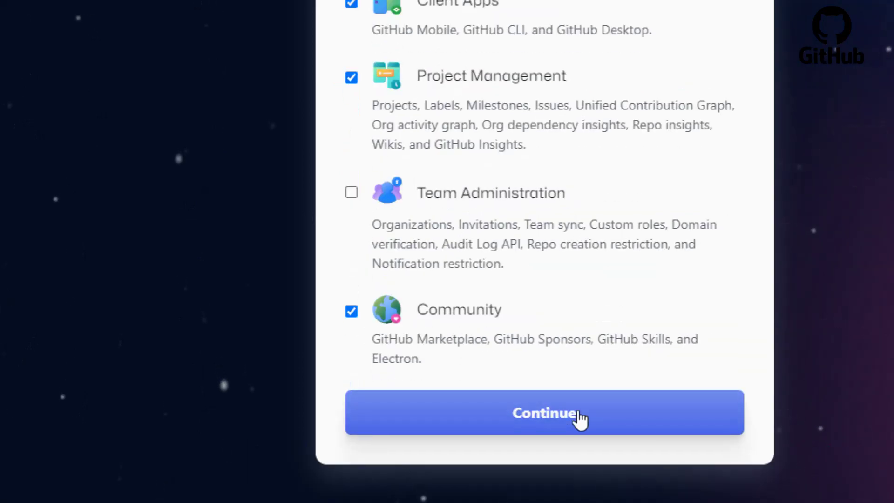
pyautogui.click(580, 419)
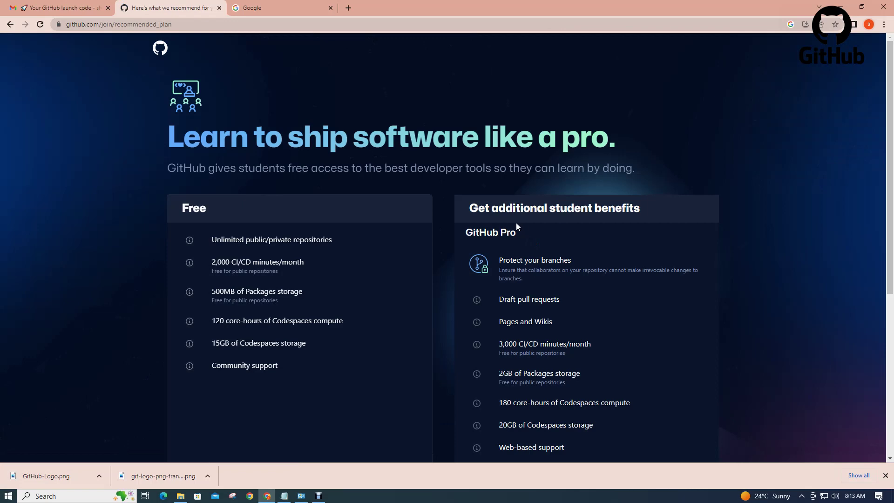
# Scroll through the plan page comparing Free with GitHub Pro and the Student Developer Pack.
pyautogui.scroll(-3, 561, 213)
pyautogui.scroll(-2, 585, 224)
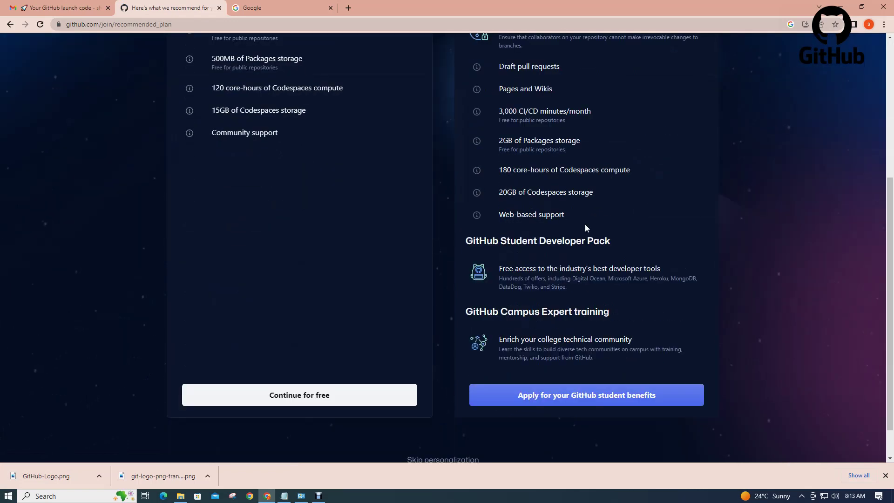
pyautogui.scroll(2, 584, 224)
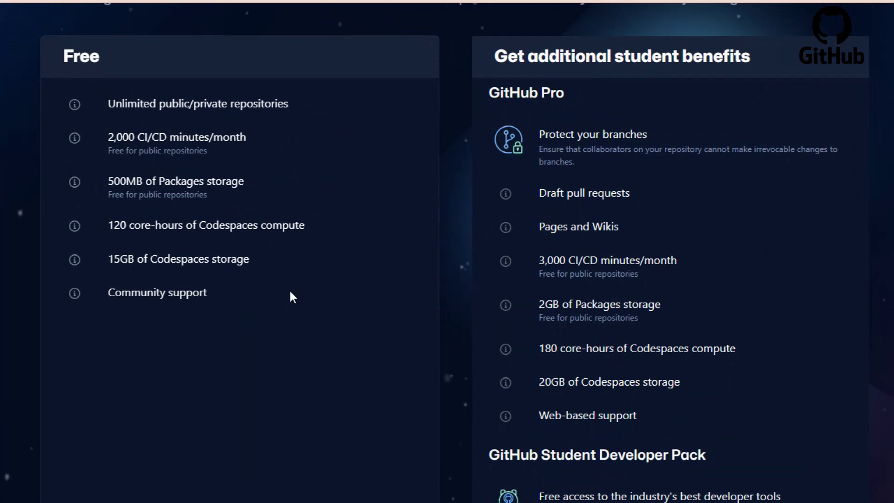
pyautogui.scroll(-2, 592, 346)
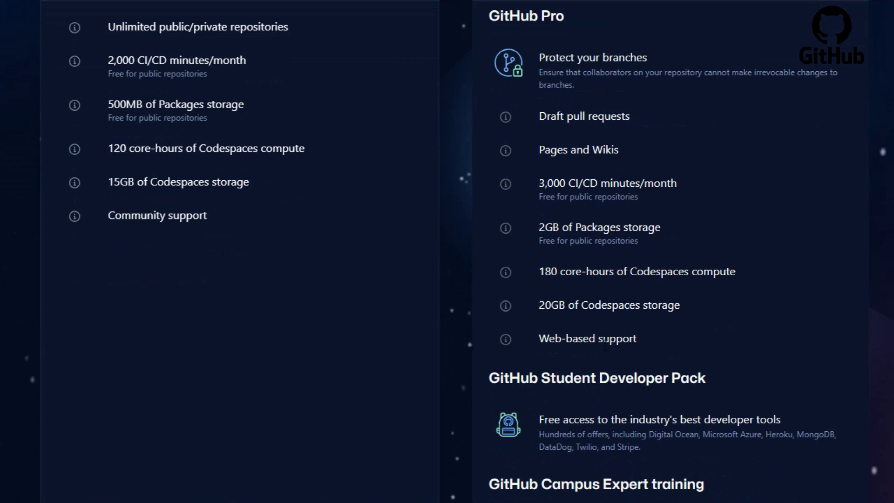
pyautogui.scroll(-2, 606, 347)
pyautogui.scroll(5, 149, 134)
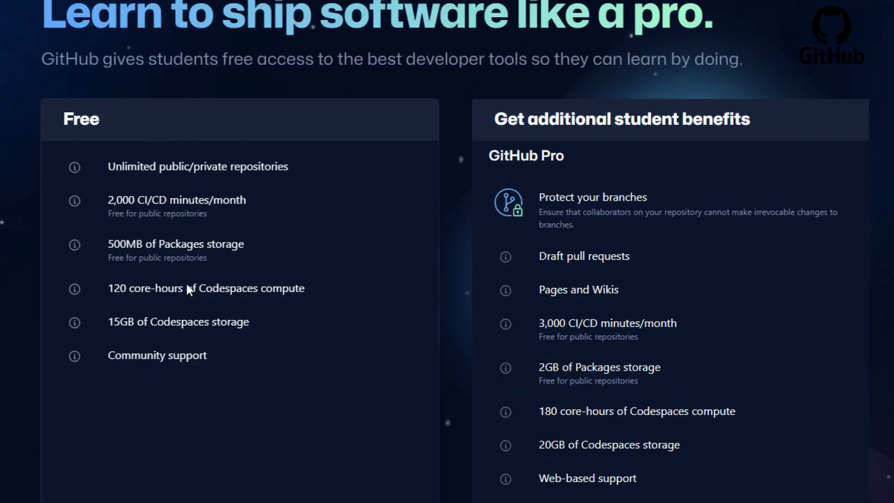
pyautogui.scroll(-5, 195, 303)
pyautogui.scroll(-5, 208, 410)
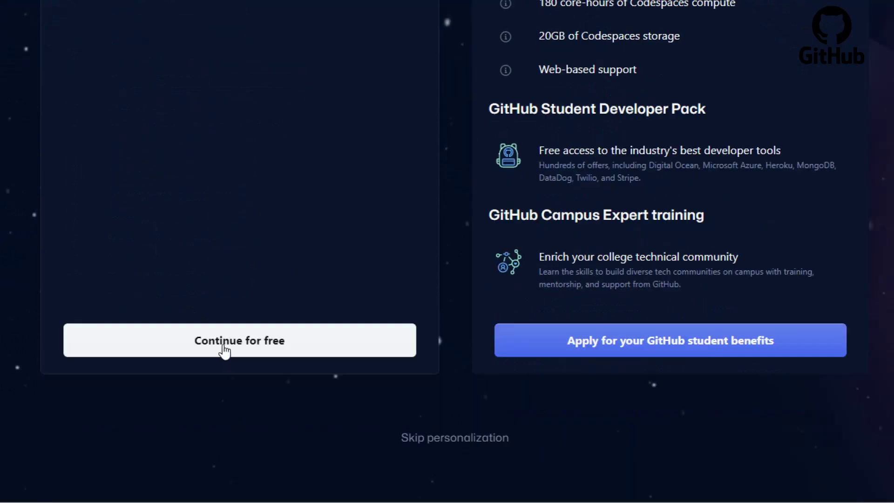